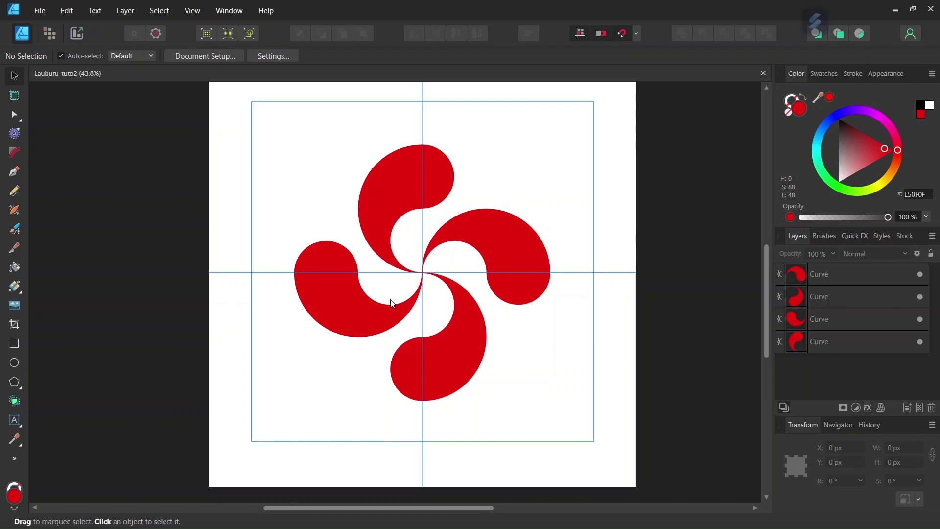
- Start a new document in pixels, 2000 px wide and 2000 px tall
click(31, 13)
key(Escape)
key(ctrl+n)
click(587, 351)
click(588, 361)
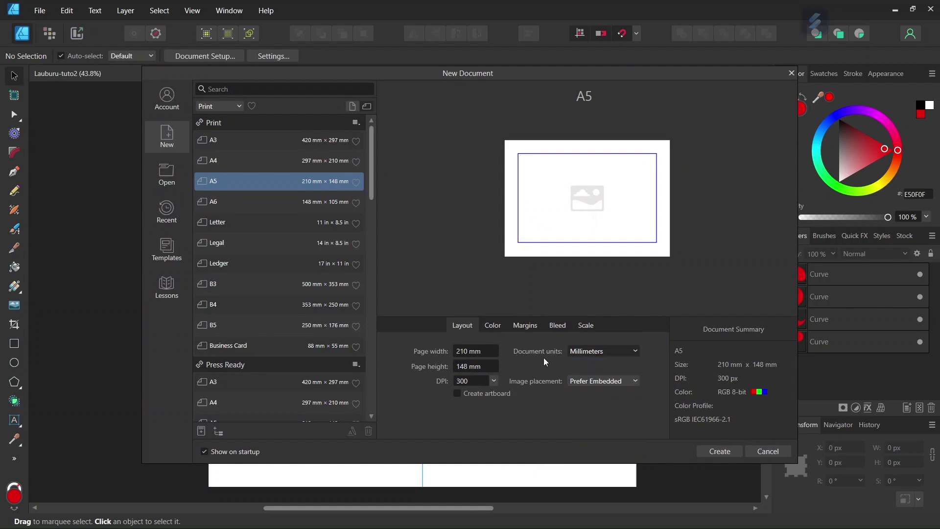
click(483, 353)
text(2000)
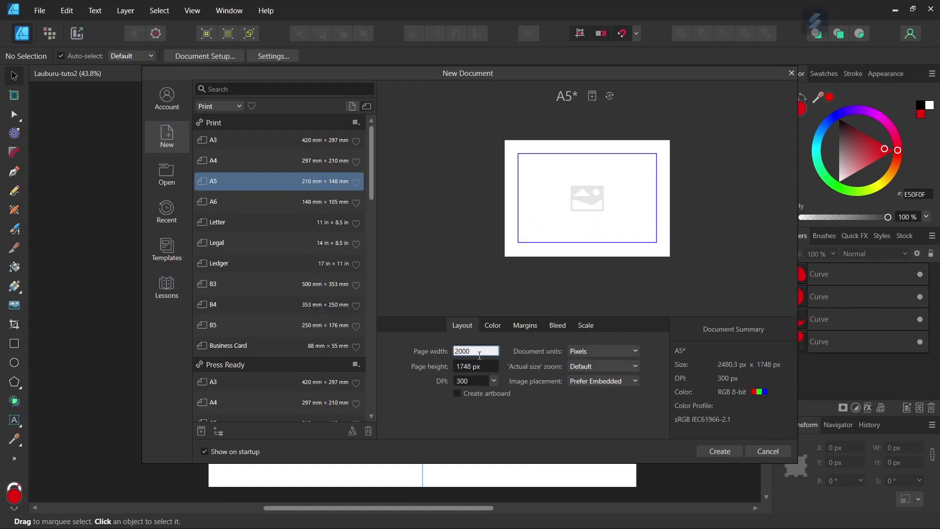
key(Tab)
text(200)
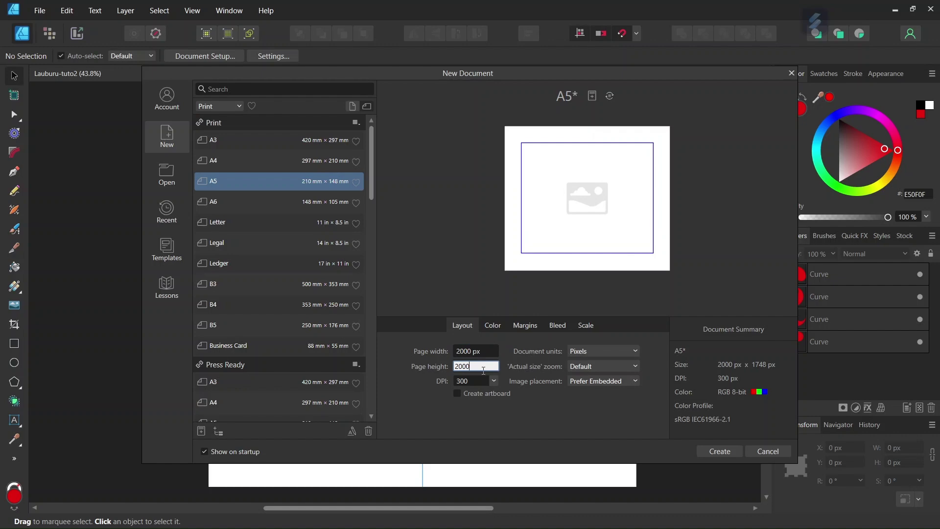
- Create the 2000 × 2000 px document and add horizontal and vertical guides at 1000 px
click(706, 449)
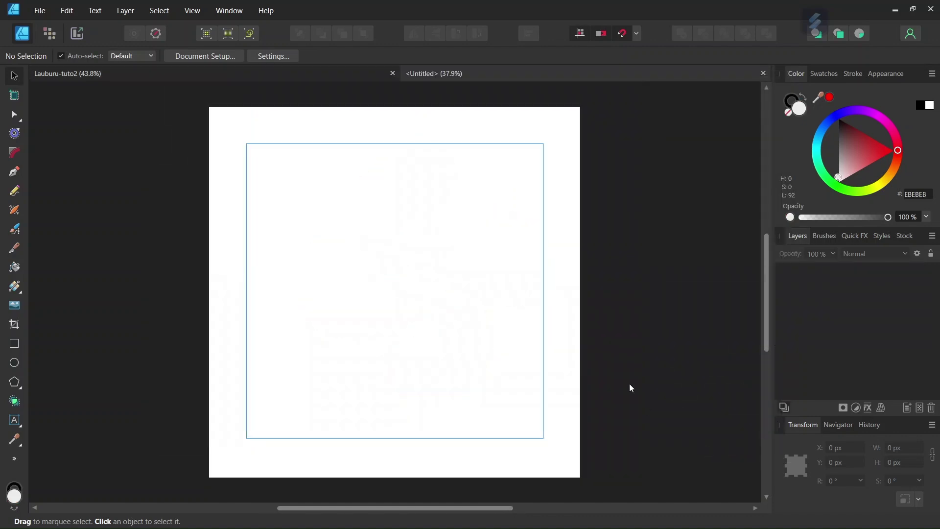
click(195, 16)
click(108, 233)
click(253, 323)
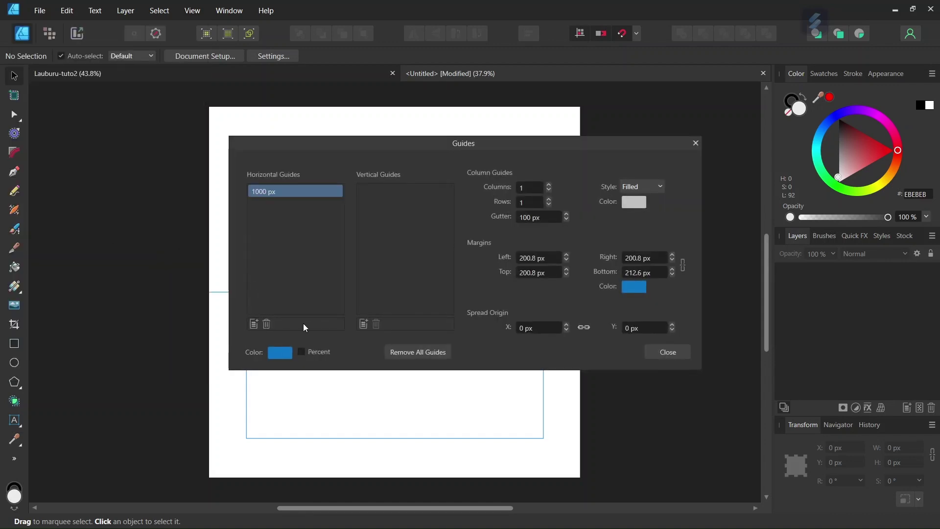
click(363, 323)
click(654, 349)
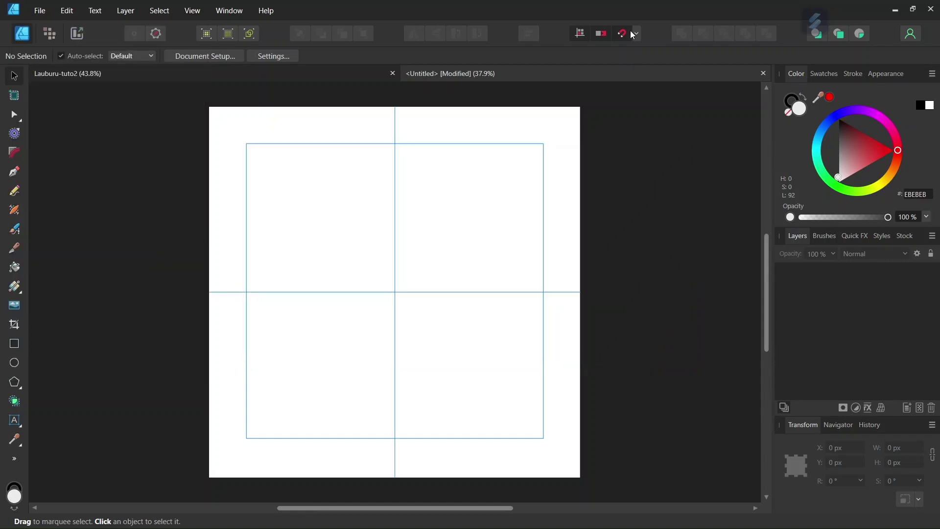
click(637, 32)
- Choose the Ellipse Tool with no stroke and a red E50F0F fill
click(14, 363)
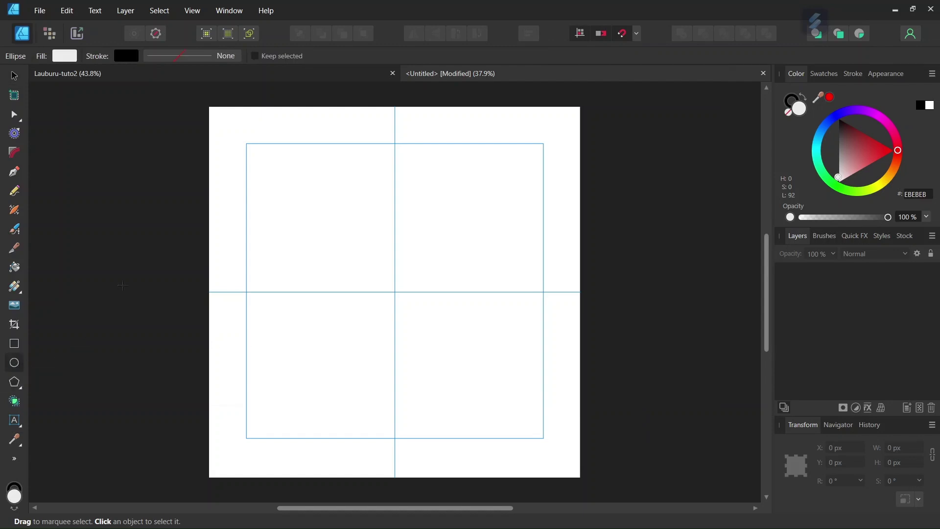
click(129, 57)
click(219, 79)
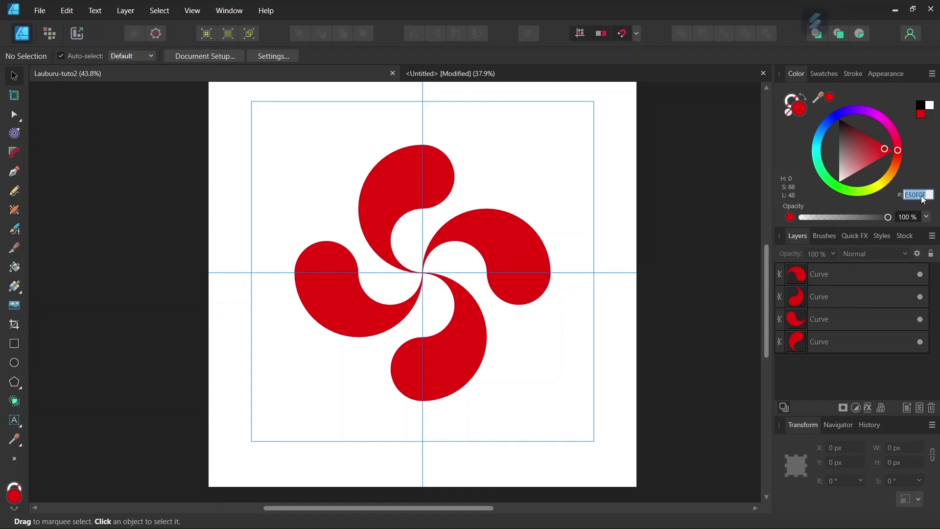
click(535, 79)
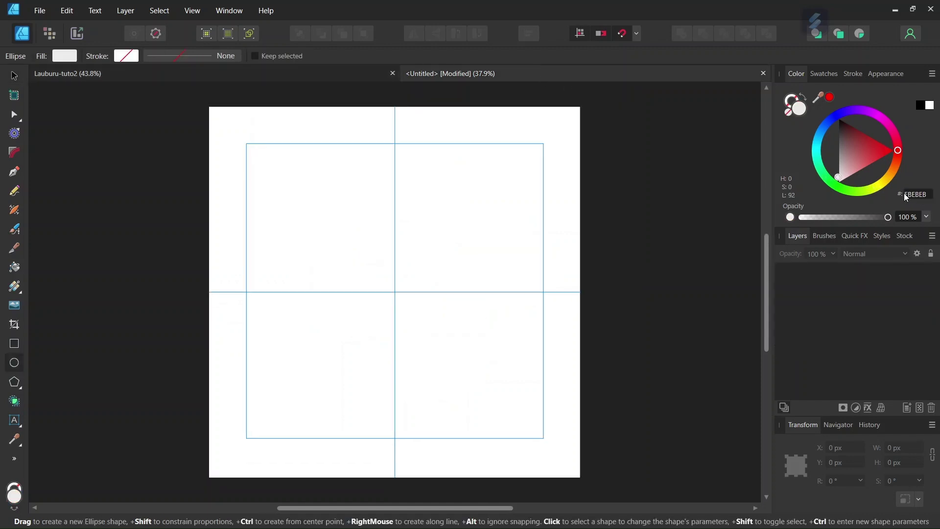
text(E50F0F)
key(Return)
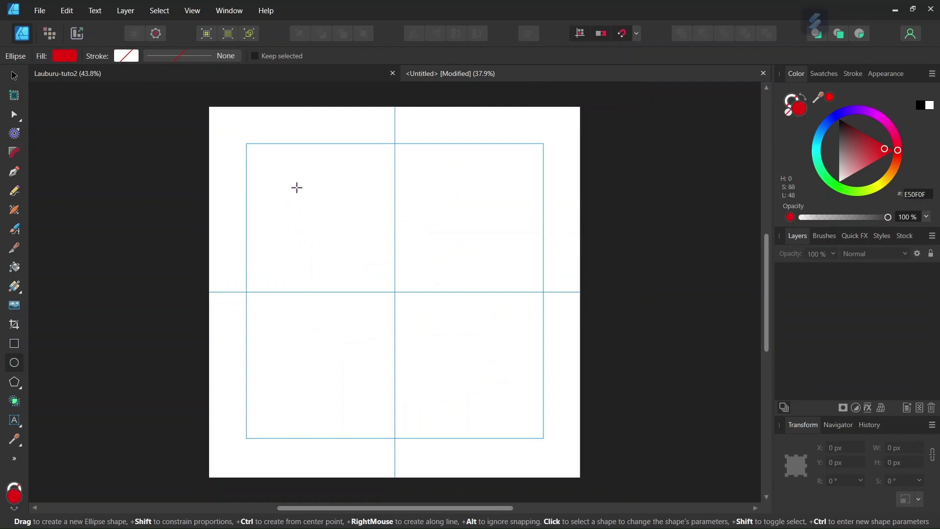
- Draw an ellipse and size it to a 600 × 600 px circle
drag(296, 183, 363, 240)
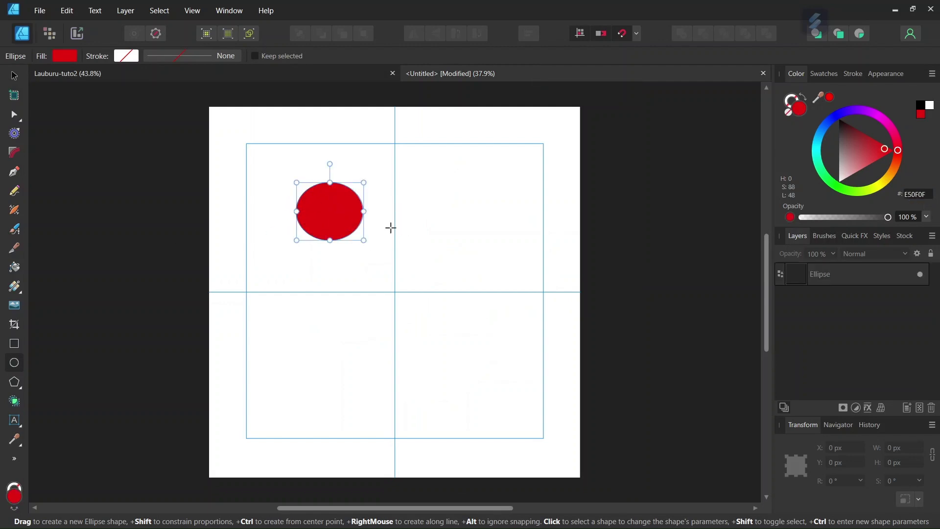
click(898, 447)
text(600)
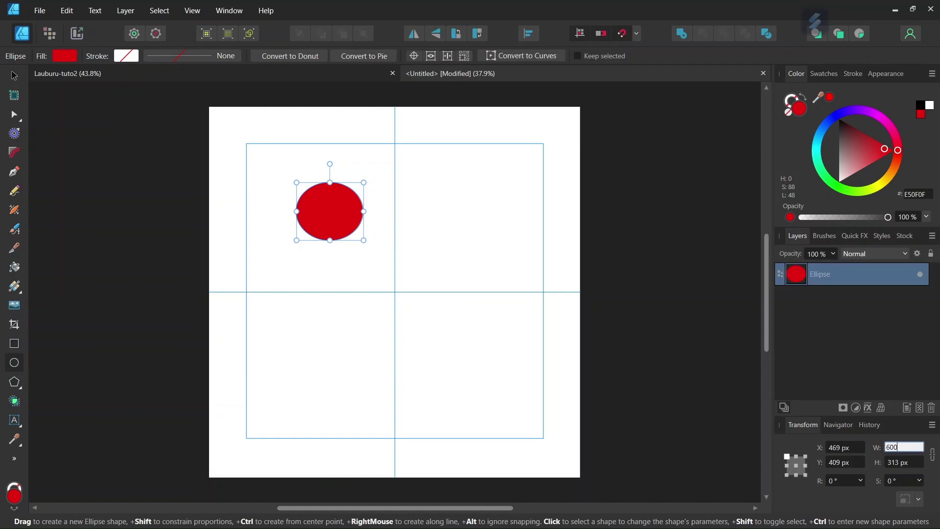
key(Return)
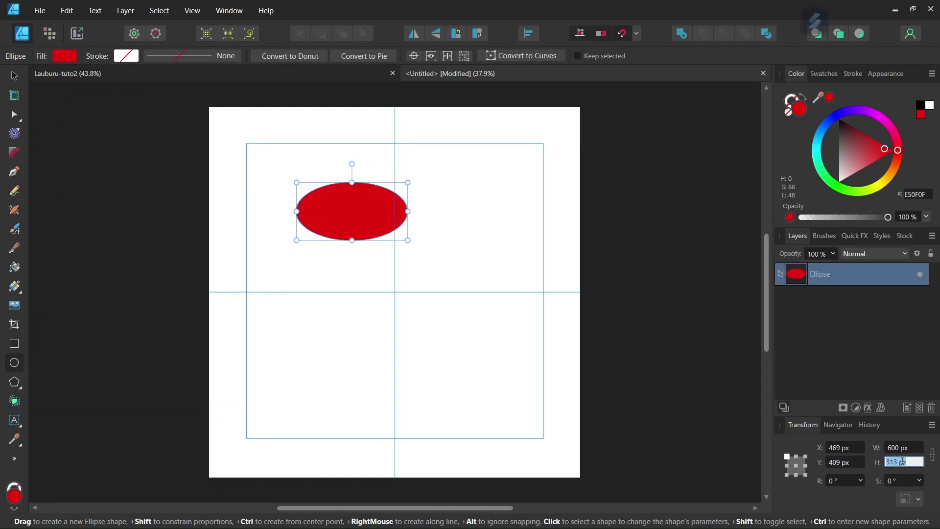
click(903, 462)
text(600)
key(Return)
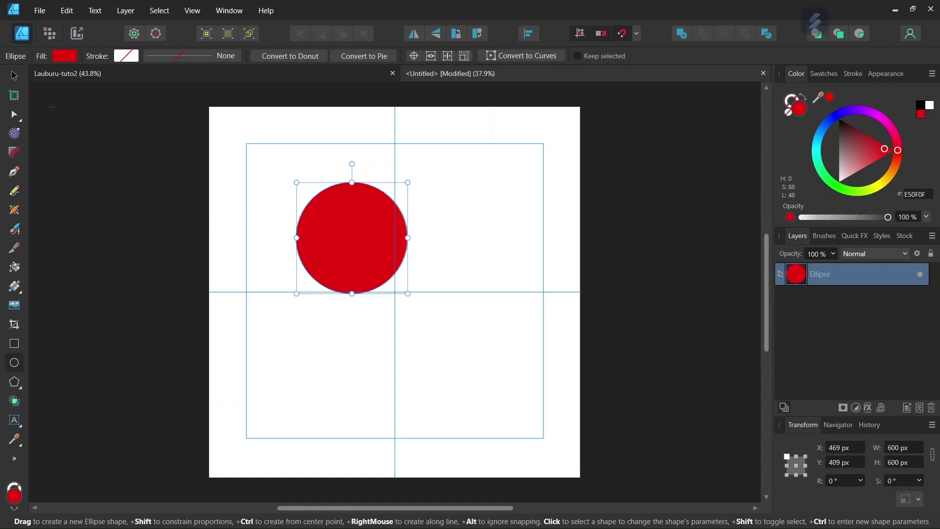
- Centre the circle on the vertical guide, checking the finished Lauburu for reference
click(16, 77)
drag(329, 250, 419, 265)
scroll(397, 245, up, 3)
scroll(409, 256, up, 1)
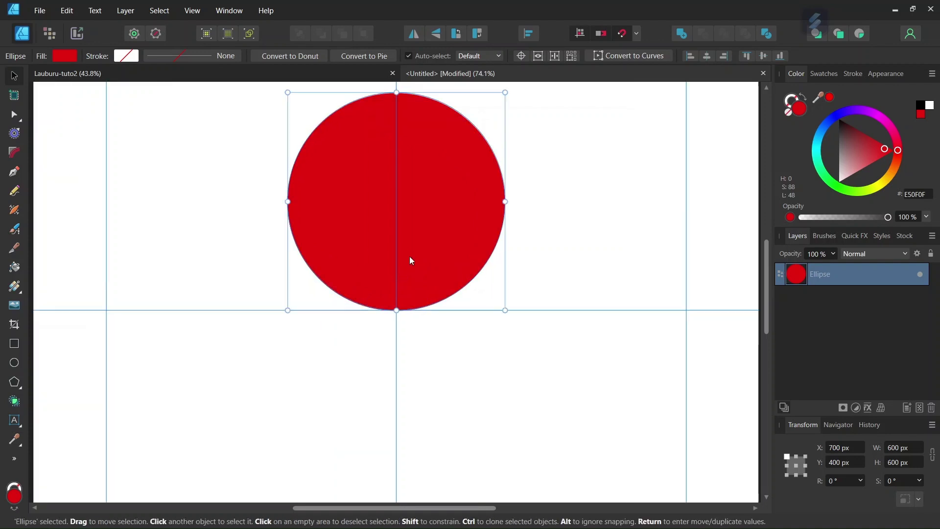
scroll(409, 260, down, 2)
click(237, 73)
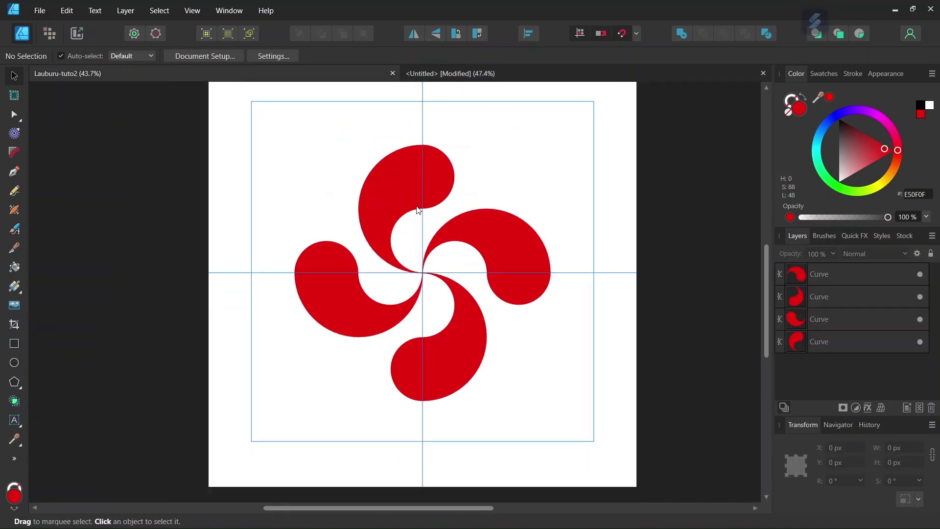
click(437, 76)
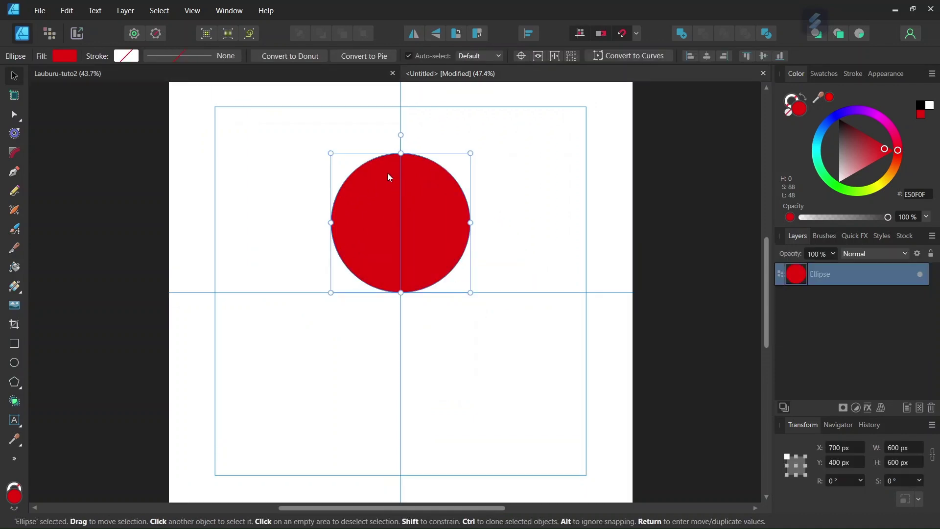
scroll(386, 171, up, 1)
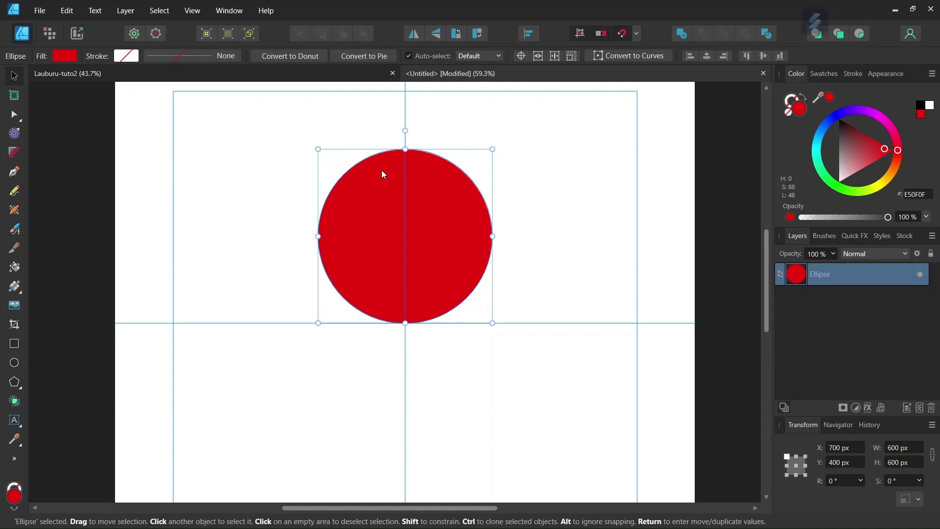
- Duplicate the red circle and resize the copy to 298 × 298 px
key(ctrl+j)
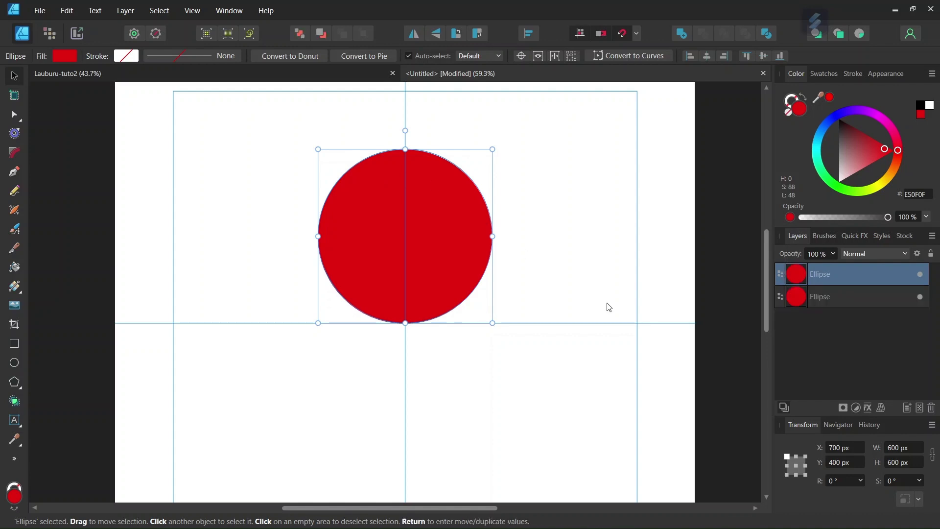
click(911, 450)
text(298)
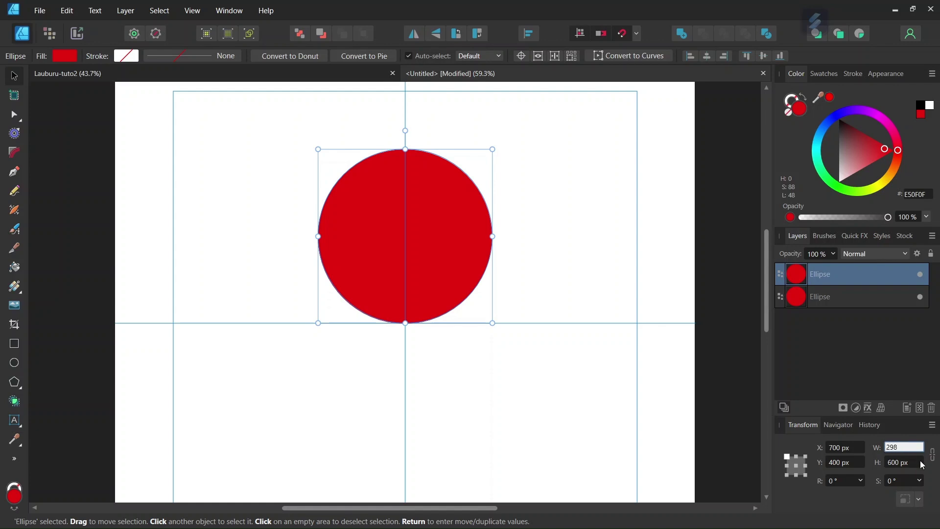
key(Tab)
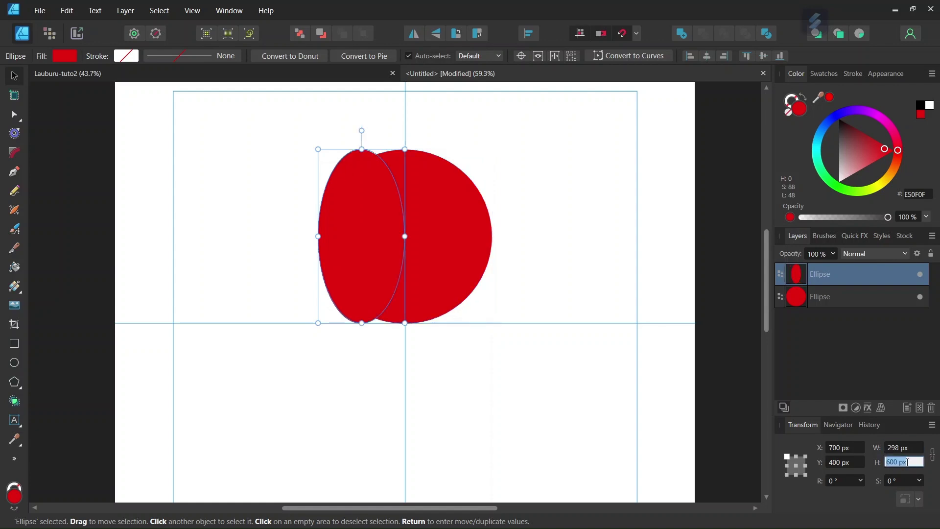
text(298)
key(Return)
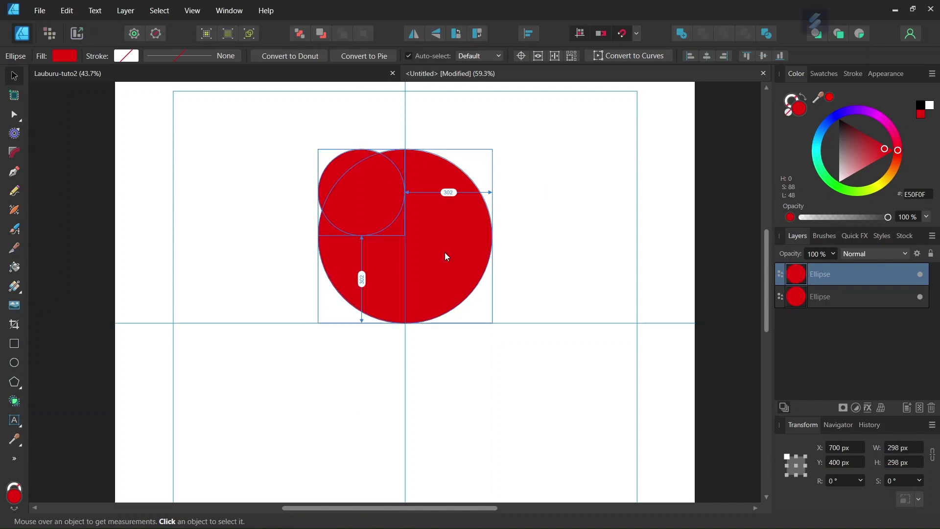
- Centre the small circle on the vertical guide, its top aligned with the big circle's top
scroll(395, 182, up, 3)
scroll(378, 192, up, 1)
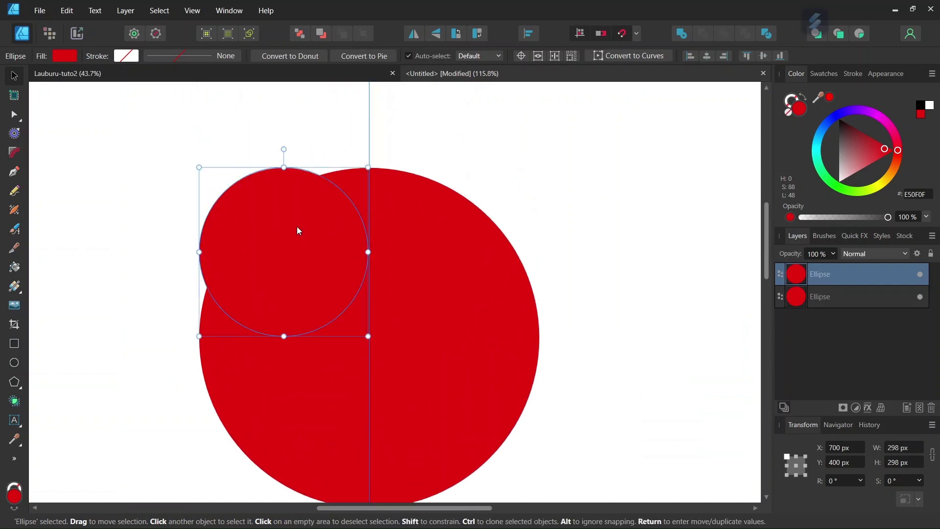
drag(298, 230, 384, 231)
scroll(323, 190, up, 2)
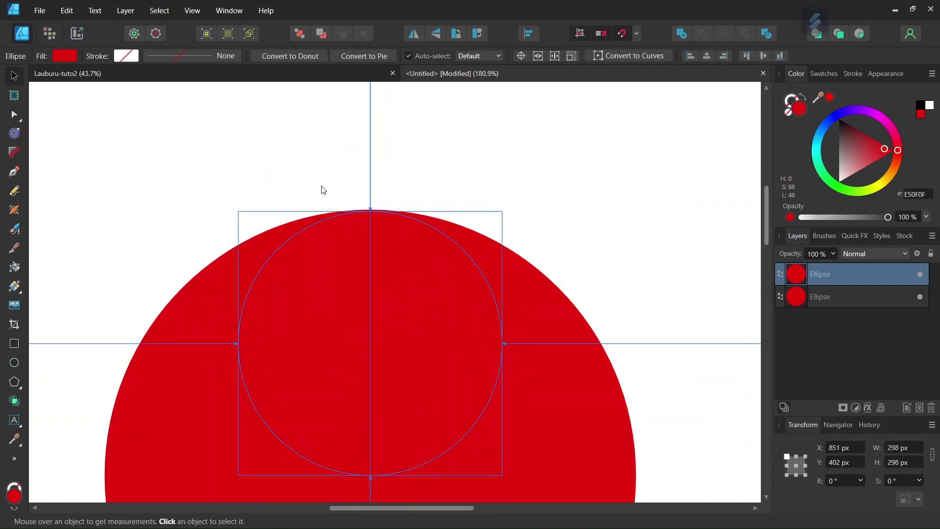
scroll(321, 190, up, 2)
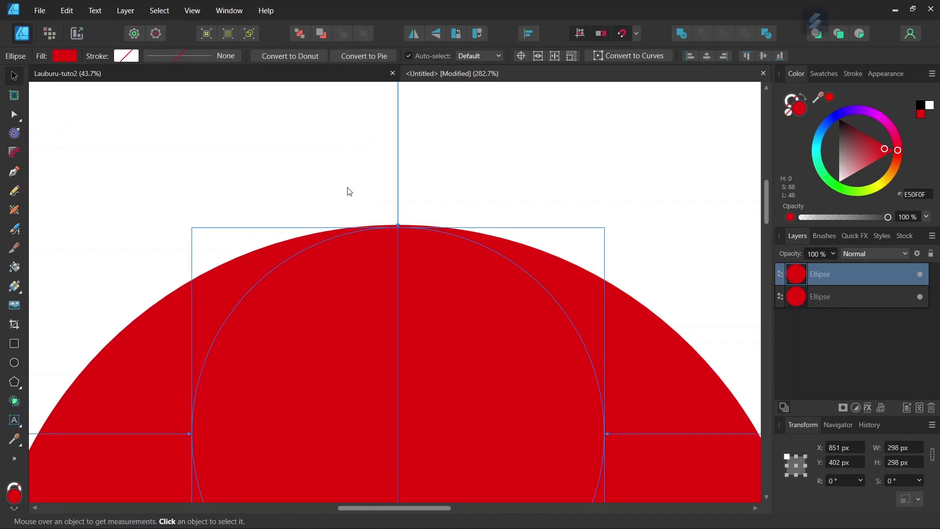
drag(416, 255, 417, 250)
scroll(416, 250, down, 4)
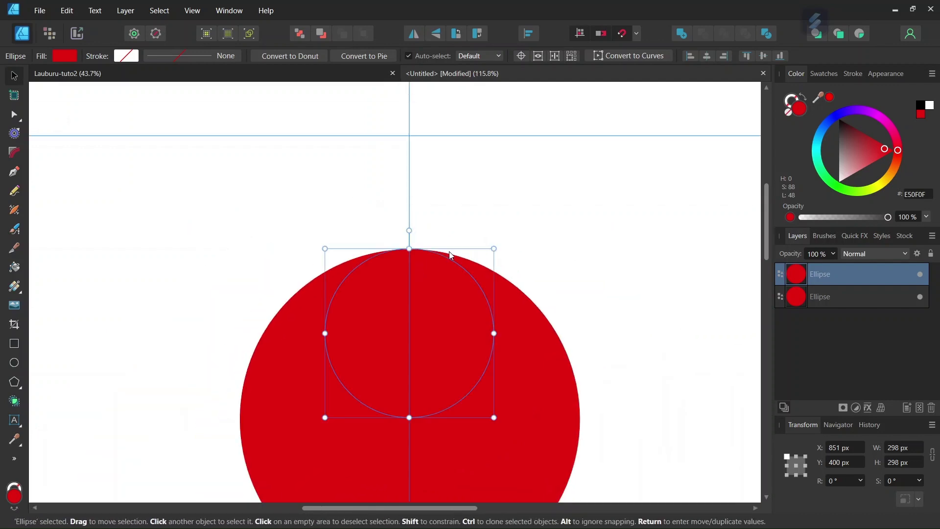
click(536, 190)
- Duplicate the small circle and move the copy into the big circle's lower half
click(432, 282)
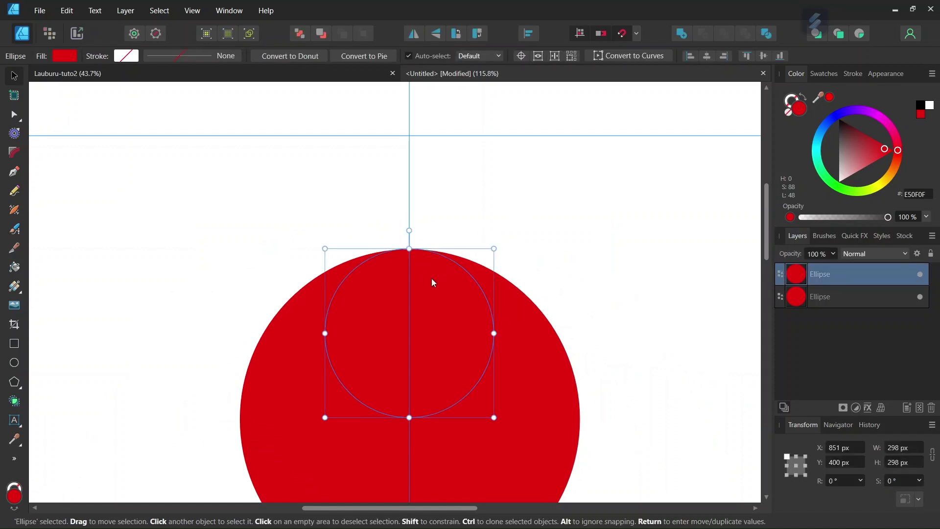
key(ctrl+j)
scroll(431, 278, down, 2)
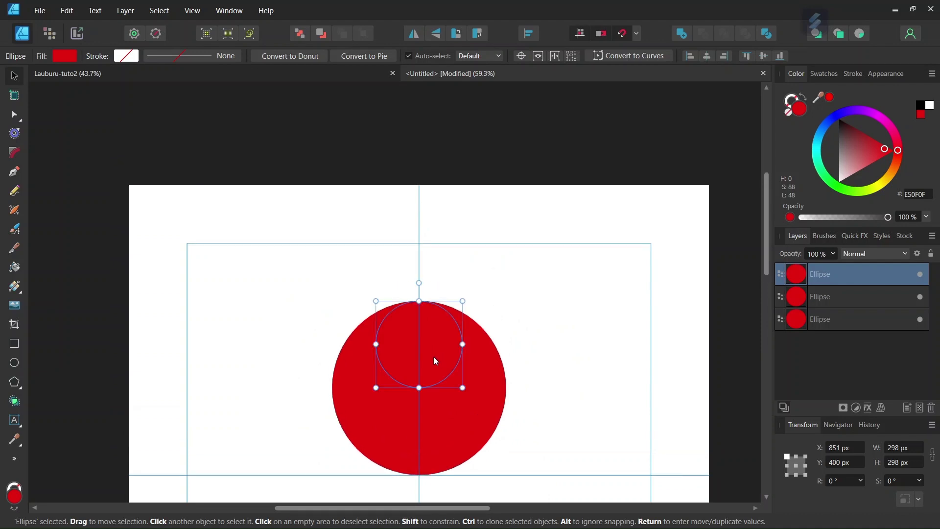
scroll(431, 343, up, 2)
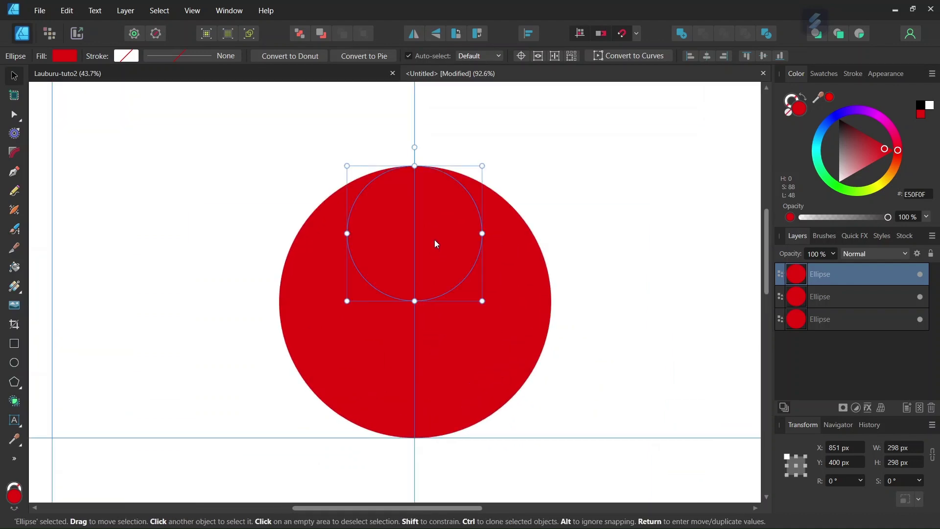
drag(435, 236, 432, 368)
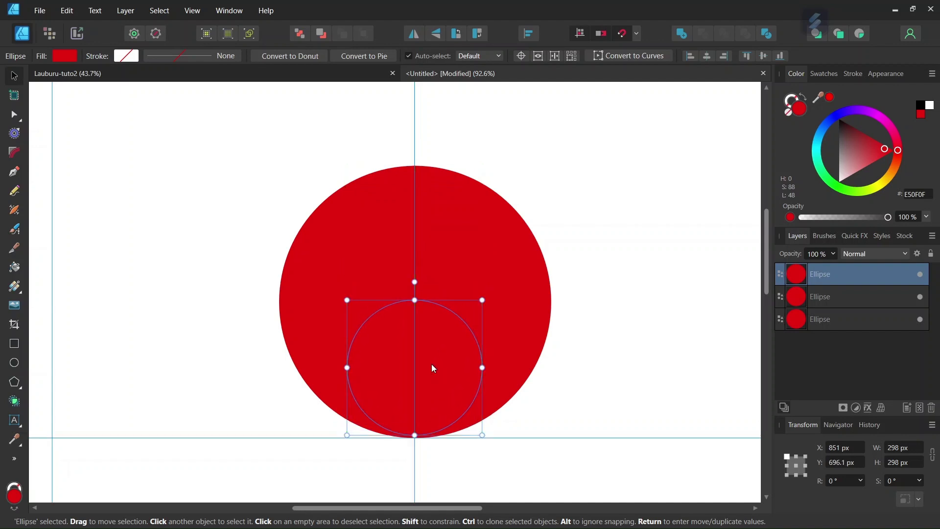
key(ctrl+a)
- Nudge the lower small circle down to the big circle's bottom edge
scroll(426, 333, up, 4)
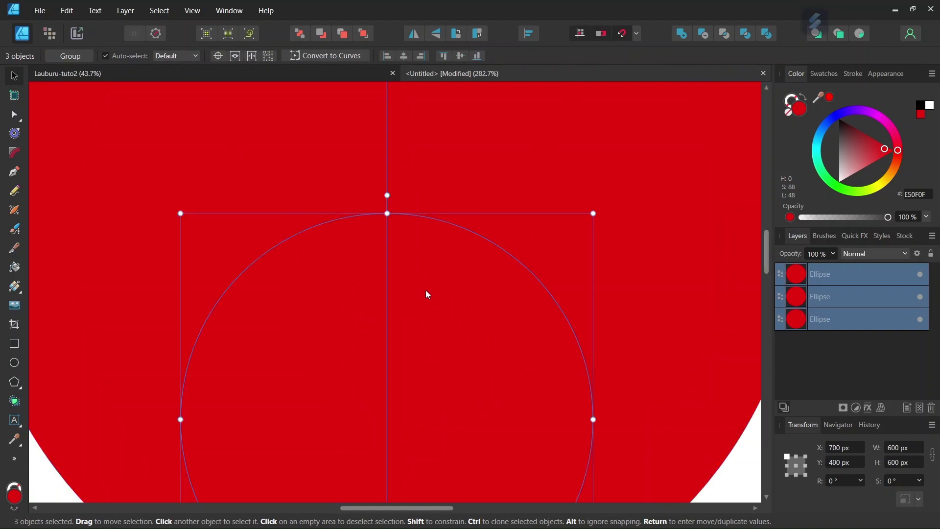
click(428, 294)
drag(427, 288, 412, 265)
key(ctrl+a)
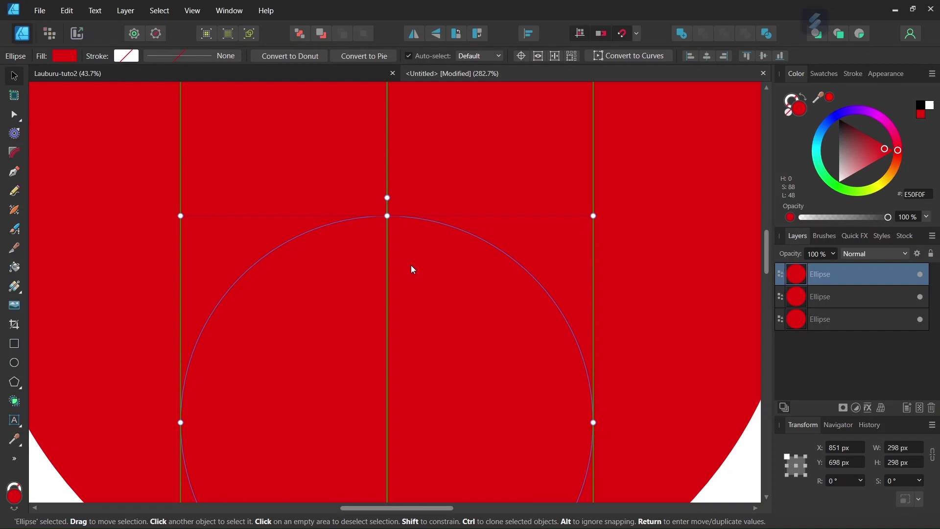
key(ctrl+a)
scroll(413, 265, down, 4)
click(557, 214)
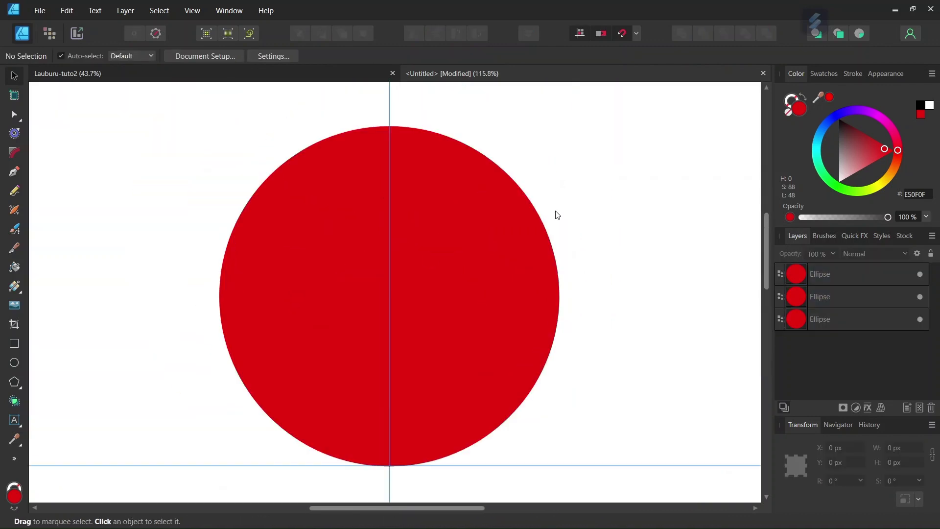
- Convert the big circle to a pie with a 180° total angle, leaving a half-disc
click(783, 319)
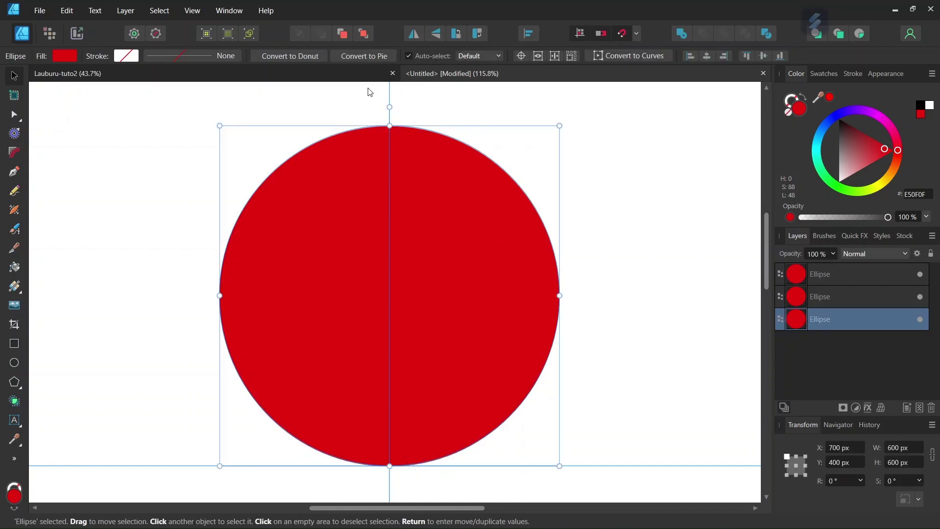
click(362, 57)
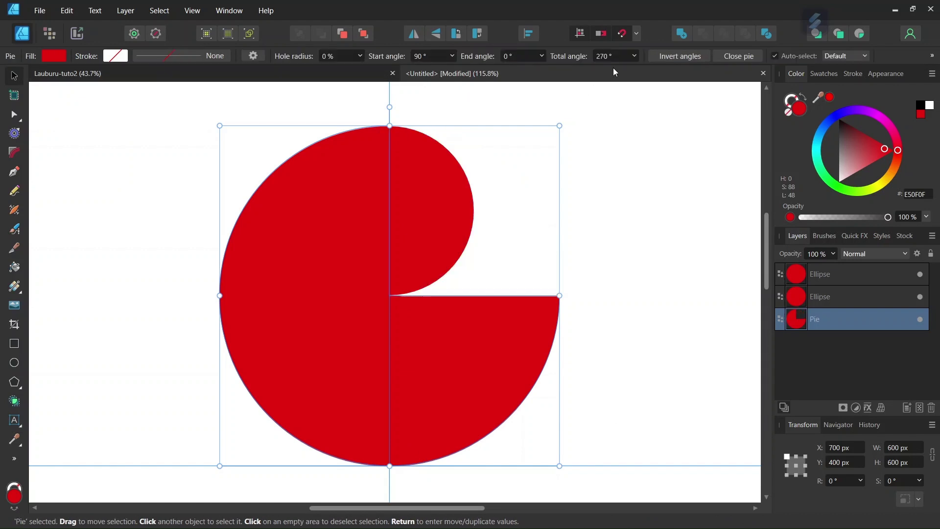
text(180)
key(Return)
click(587, 172)
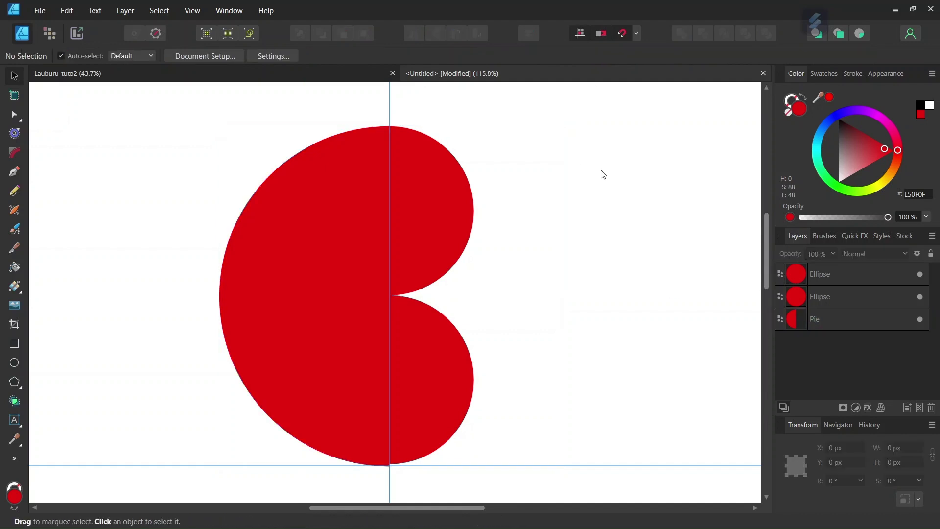
scroll(583, 188, down, 3)
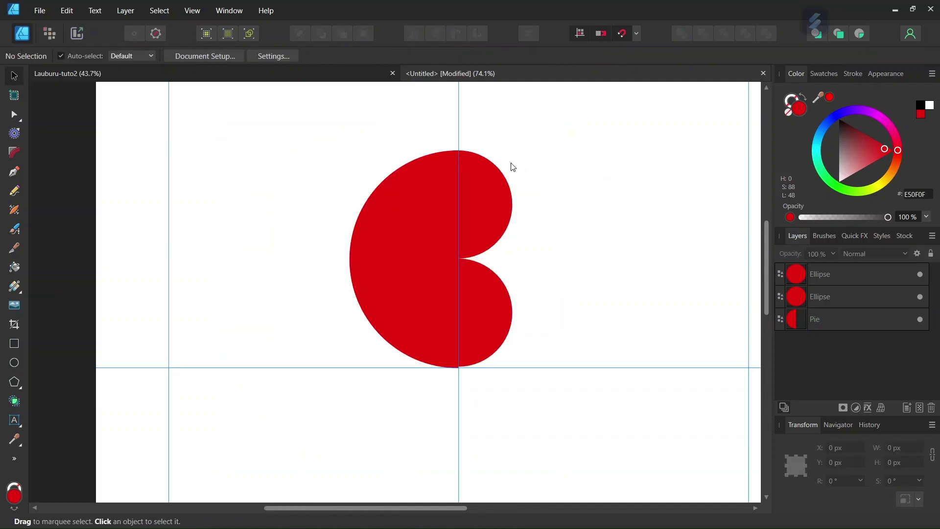
scroll(517, 172, down, 1)
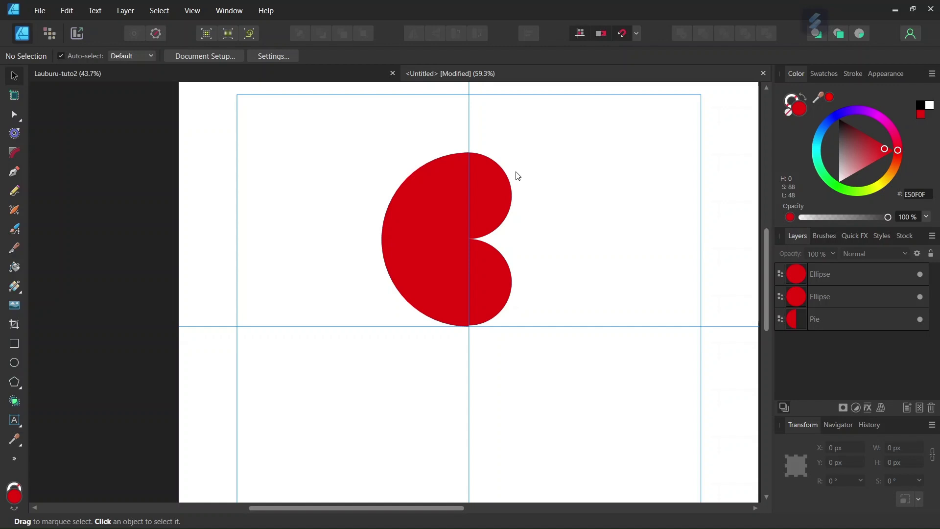
scroll(518, 175, up, 1)
- Use Shape Builder on all three shapes to merge the half-disc and top circle into a comma
key(ctrl+a)
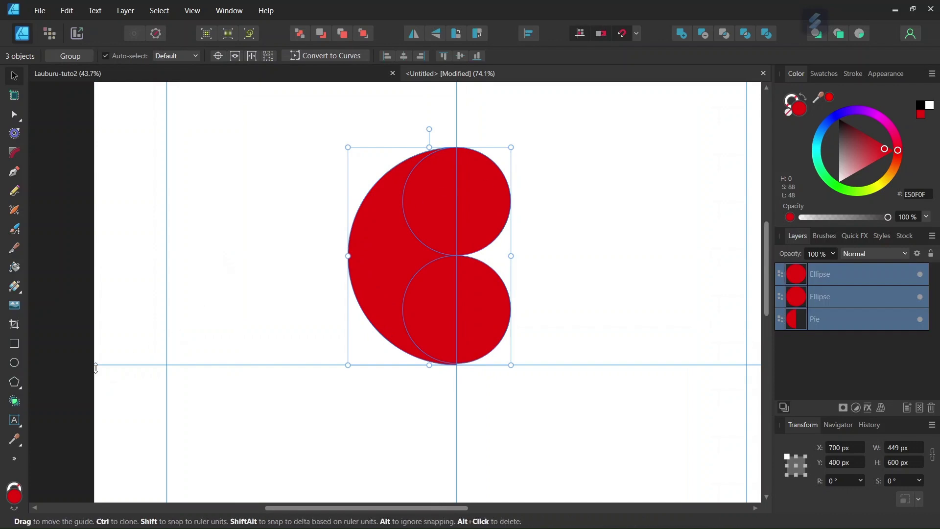
click(15, 401)
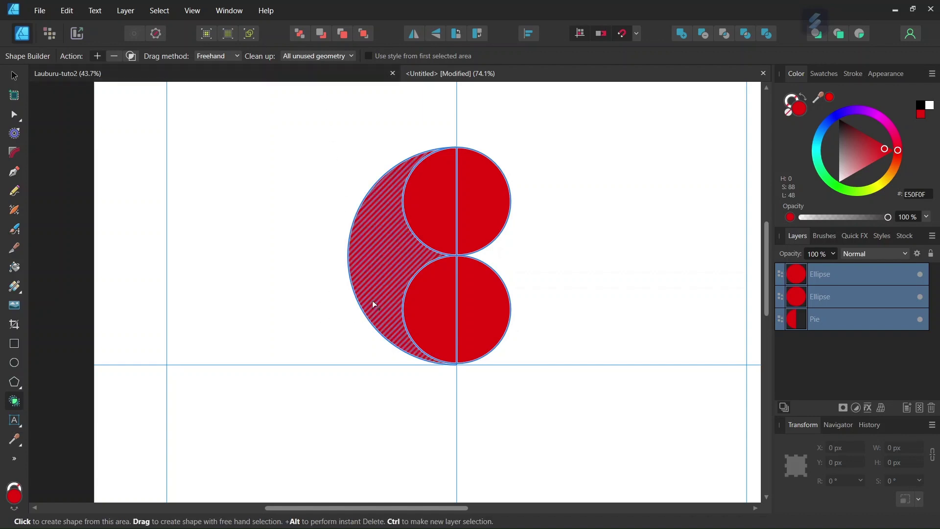
mouse_move(373, 299)
mouse_down()
mouse_move(379, 252)
mouse_move(435, 203)
mouse_move(466, 193)
mouse_move(459, 207)
mouse_up()
scroll(432, 274, up, 1)
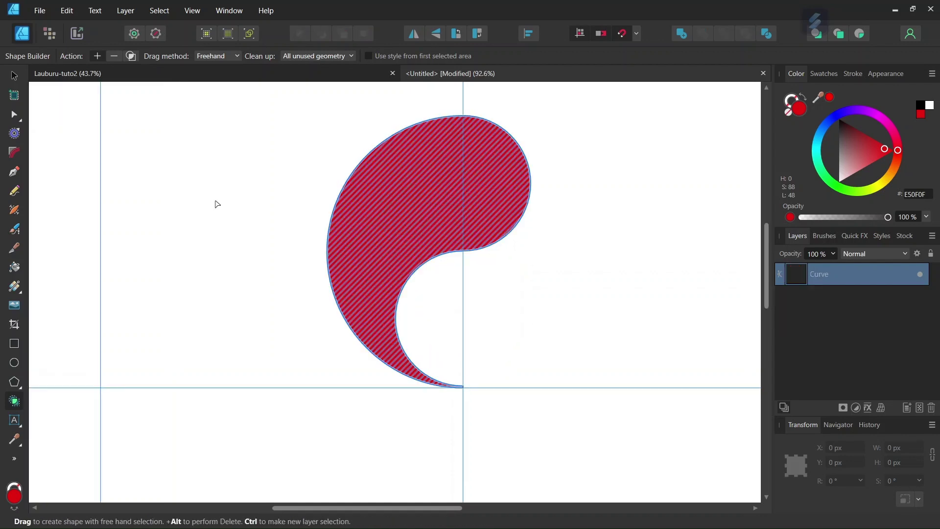
- Move the comma so its tail tip snaps onto the centre guides
click(13, 75)
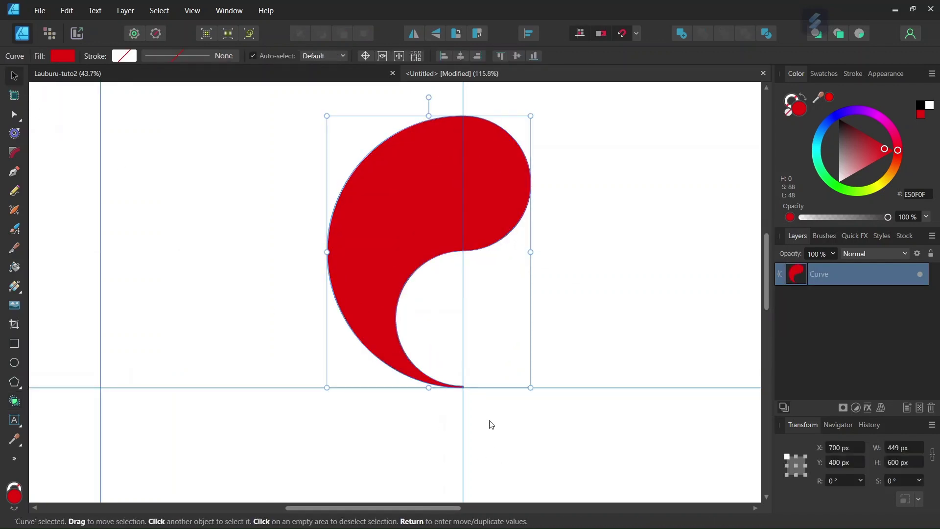
scroll(487, 421, up, 3)
scroll(426, 380, up, 2)
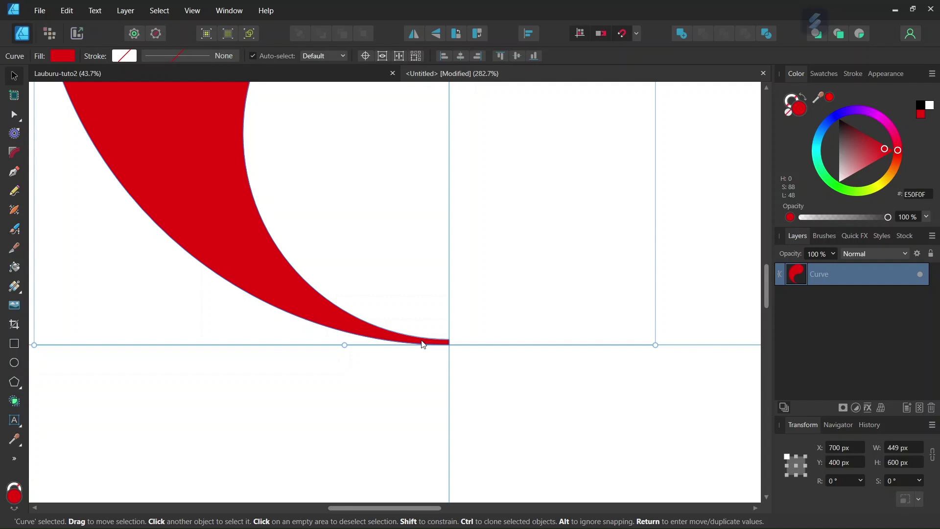
drag(424, 344, 441, 347)
- Drag the transform origin onto the tail tip at X 1000, Y 1000 px
scroll(422, 346, up, 3)
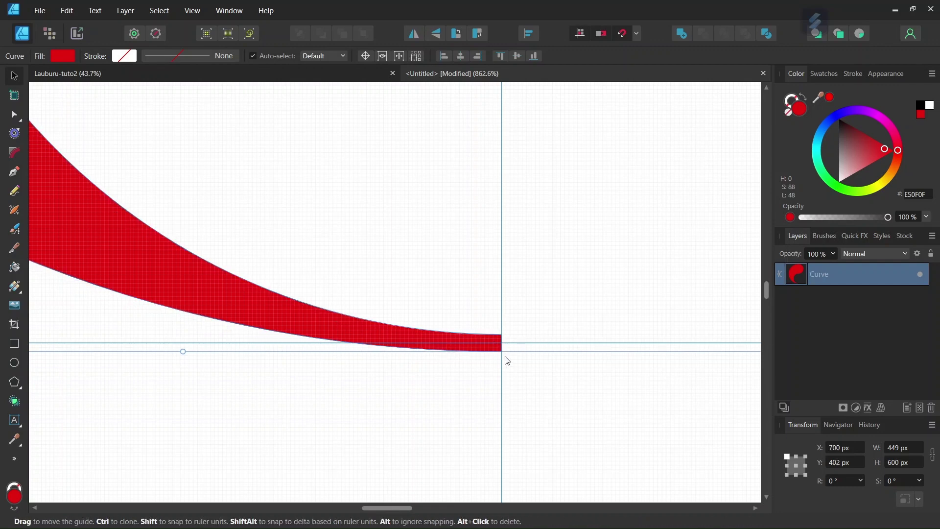
scroll(504, 359, down, 6)
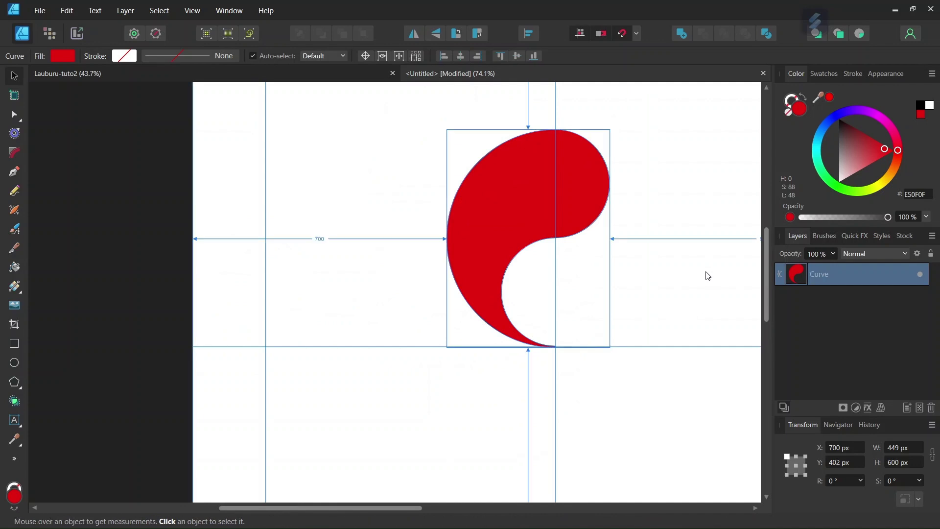
scroll(705, 273, up, 1)
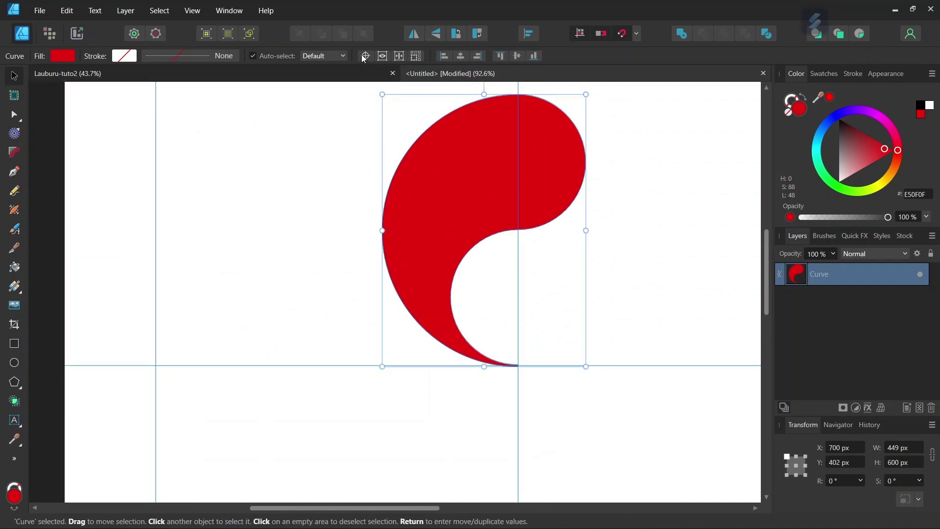
scroll(655, 357, up, 2)
drag(387, 161, 440, 371)
- Make three duplicates of the comma via Move/Duplicate, each rotated a further 90°
scroll(440, 374, up, 3)
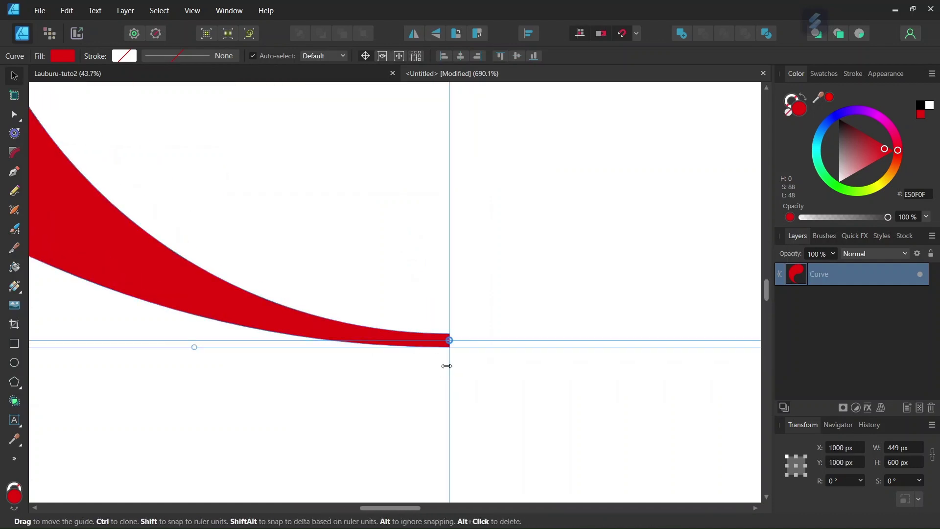
scroll(446, 362, down, 5)
key(Return)
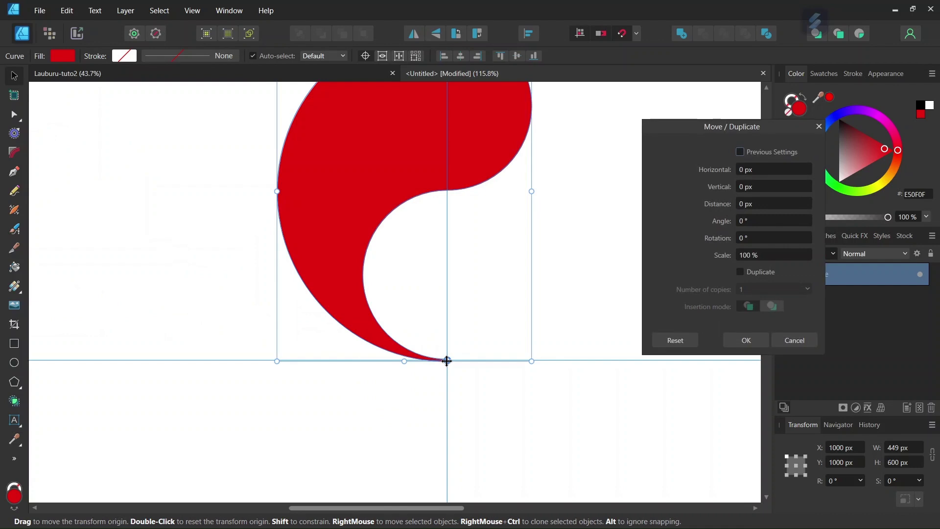
scroll(483, 330, down, 2)
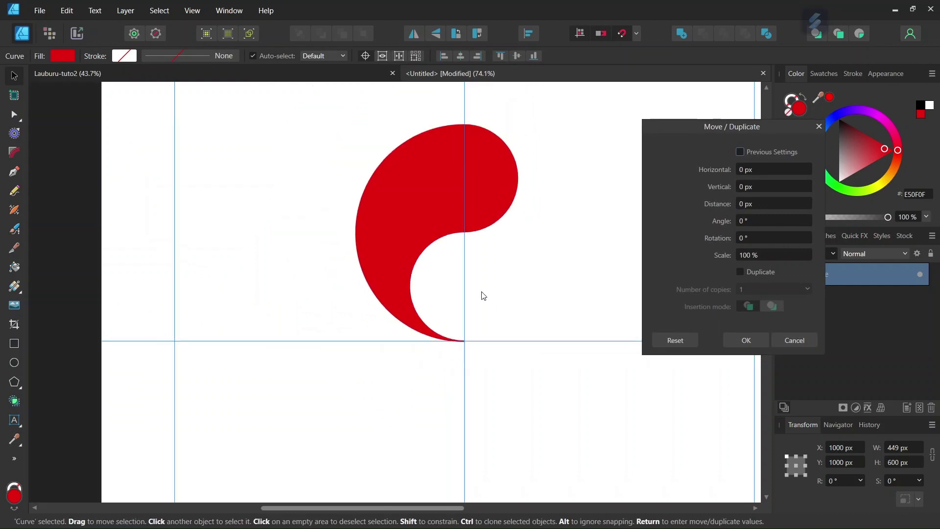
click(741, 273)
click(747, 290)
text(3)
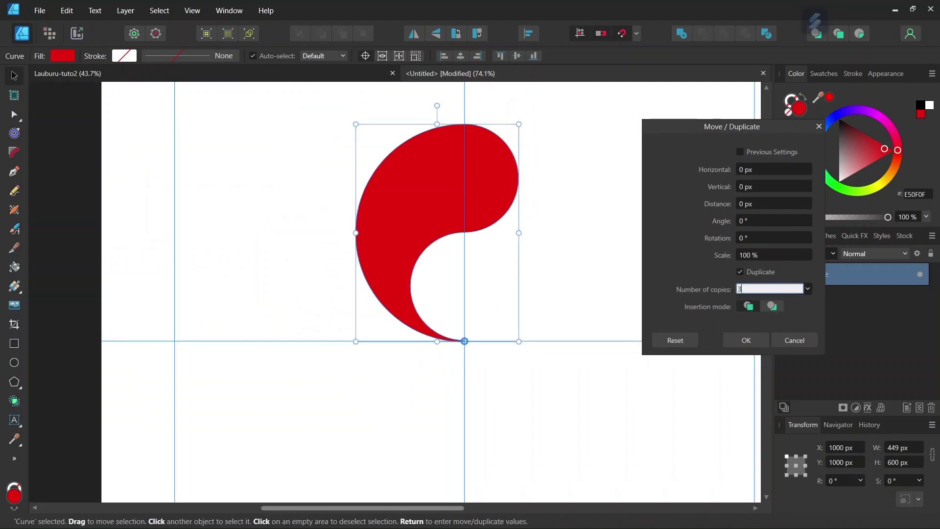
click(772, 238)
text(90)
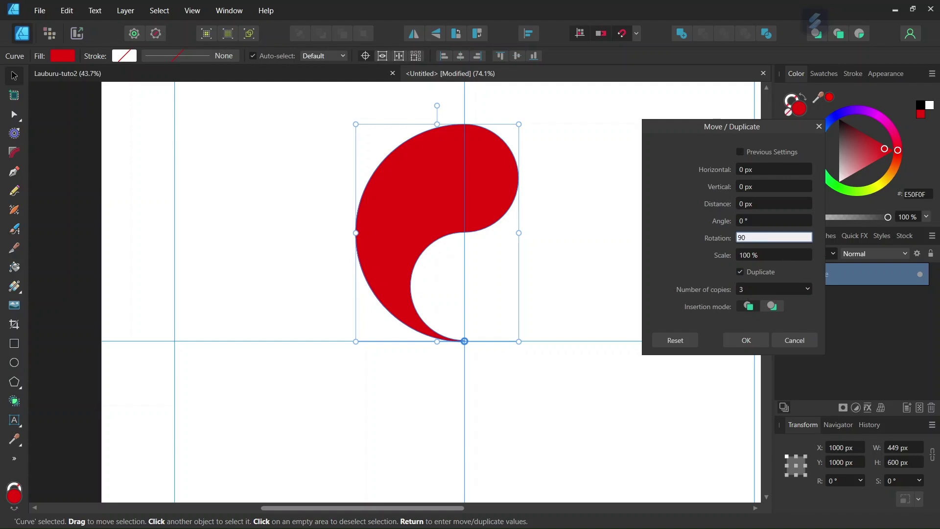
key(Tab)
key(ctrl+0)
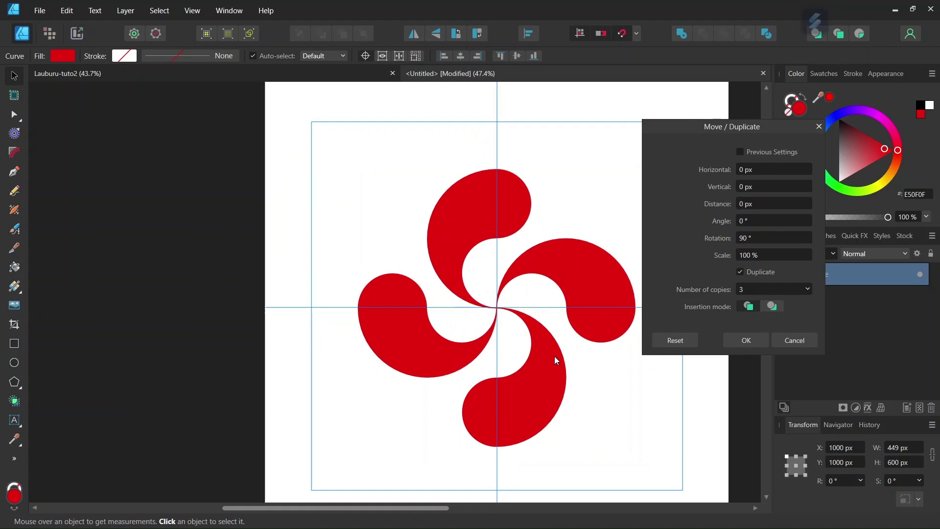
click(554, 357)
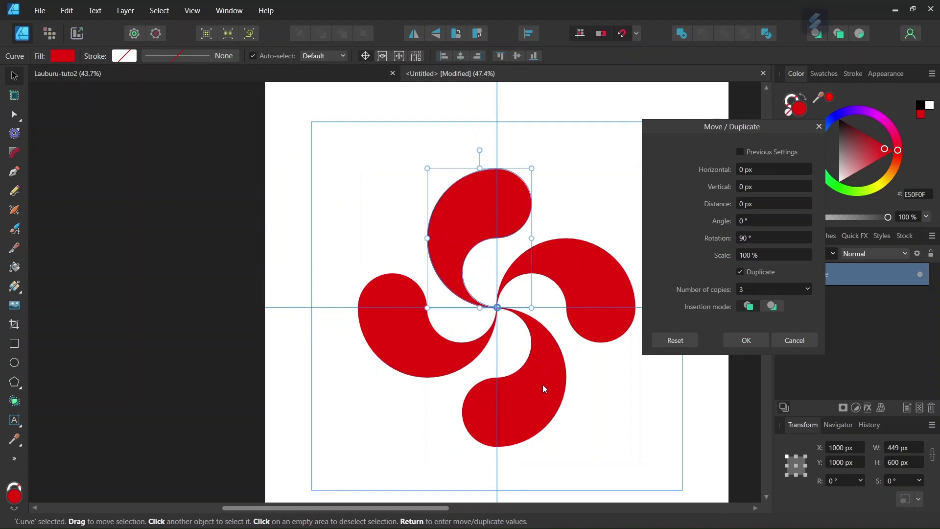
click(742, 340)
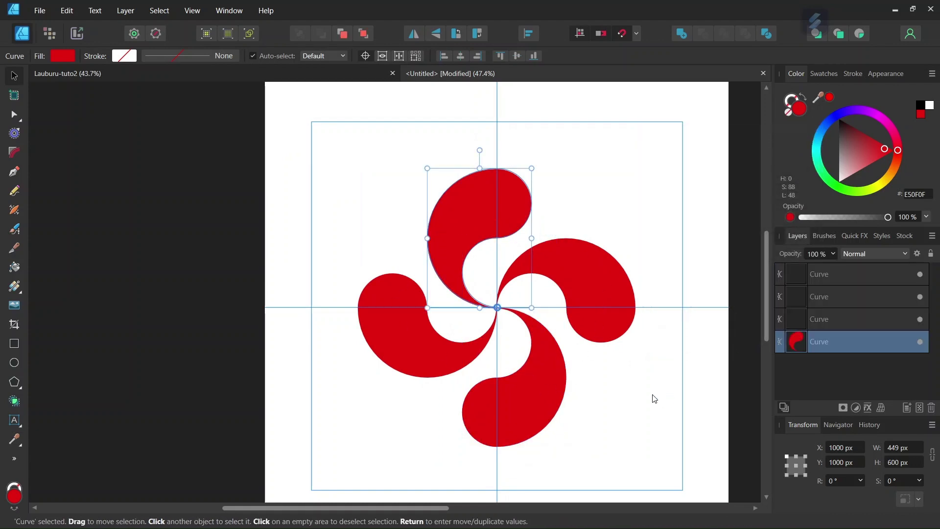
click(654, 399)
scroll(642, 361, down, 1)
ctrl+scroll(644, 359, up, 2)
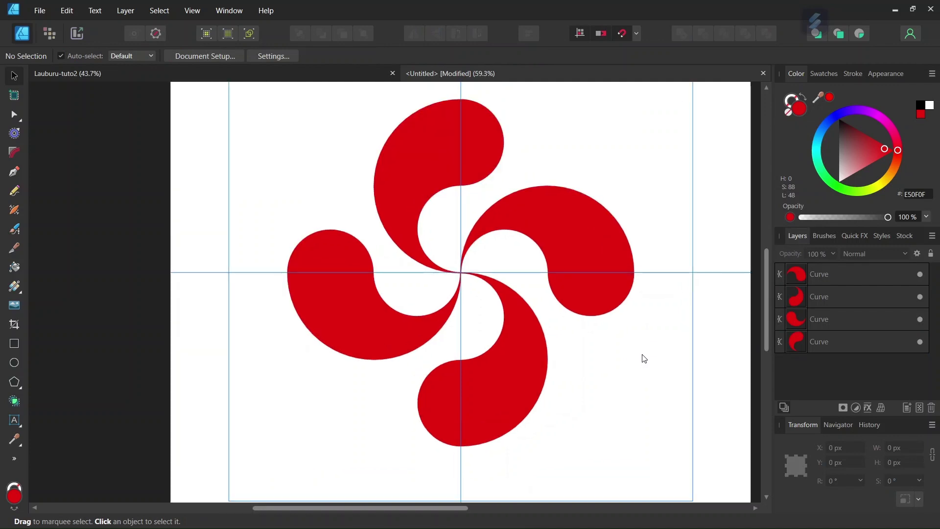